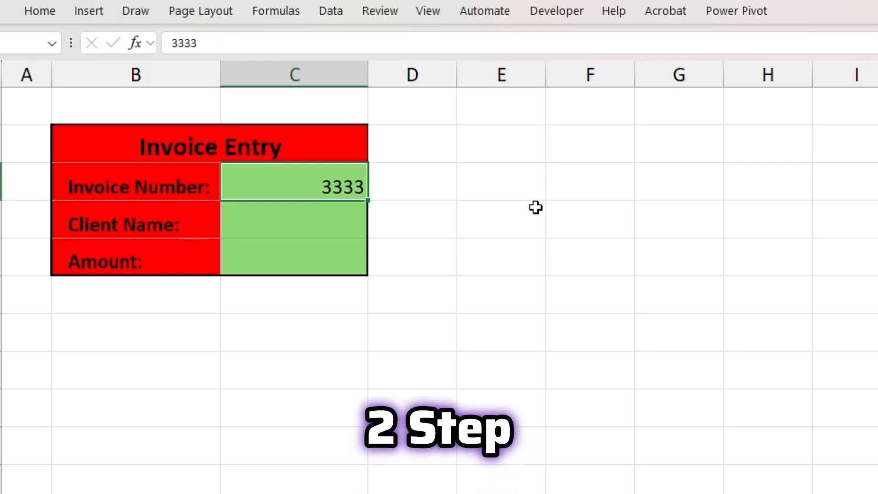
Check the Locked protection setting of empty cell E3 in its cell format options
left_click(486, 186)
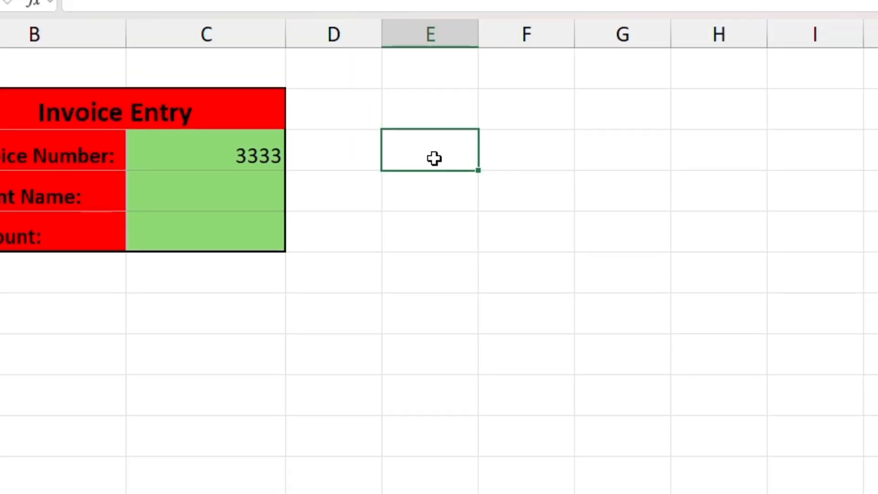
right_click(505, 189)
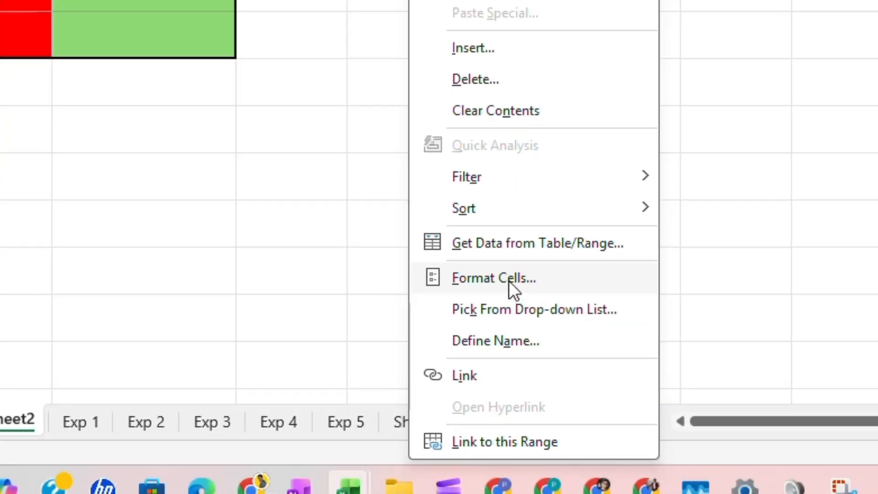
left_click(503, 442)
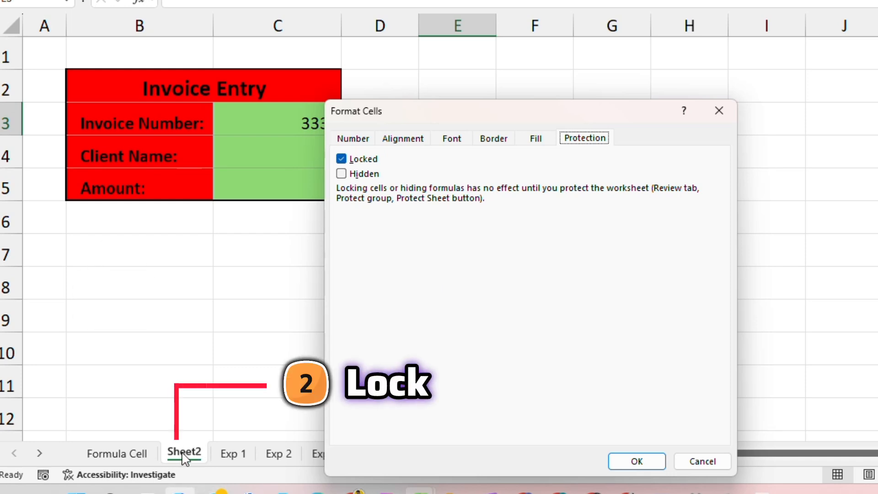
left_click(642, 462)
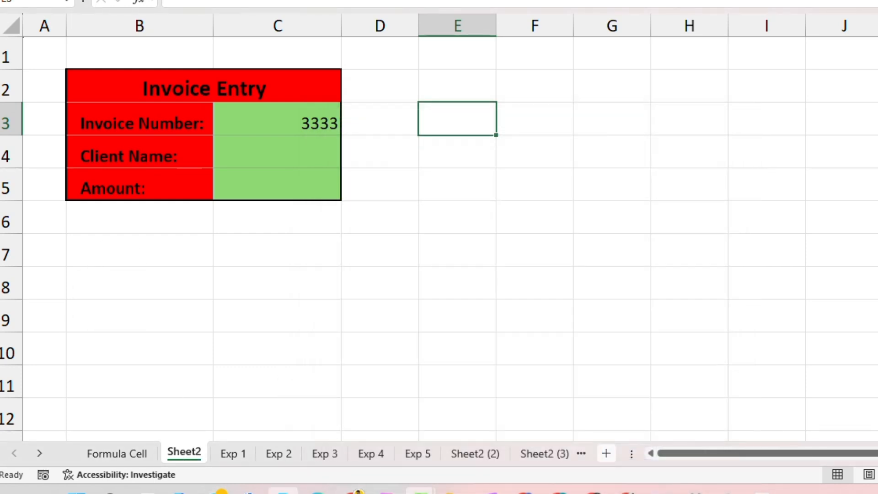
Protect Sheet2 without a password, keeping only selection of locked and unlocked cells allowed
right_click(195, 455)
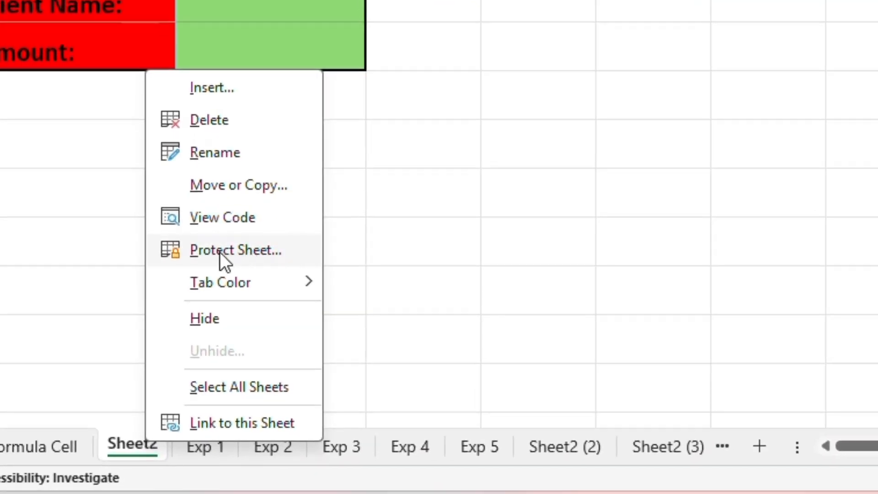
left_click(219, 250)
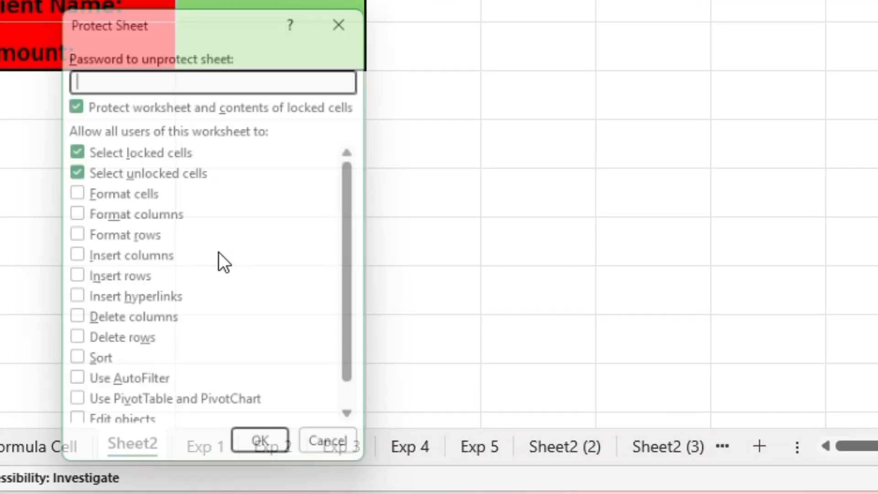
left_click(270, 458)
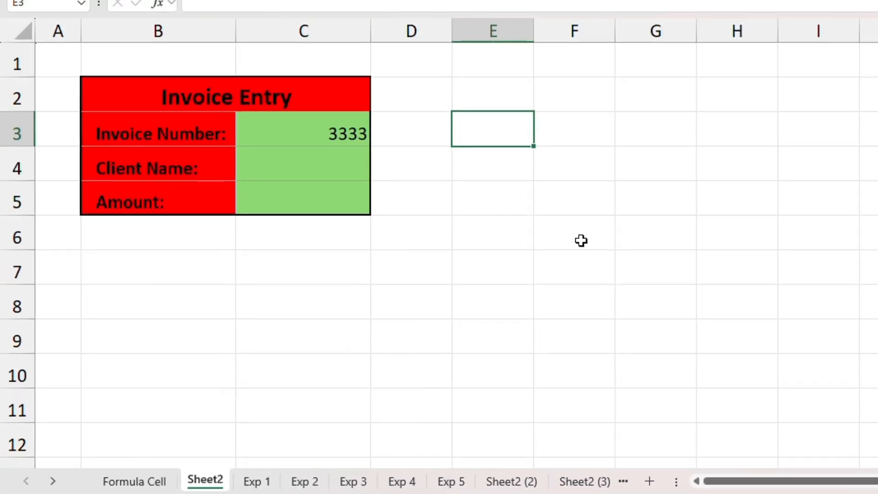
Test the sheet protection by trying to edit cell F6 and enter 3 in cell D8
left_click(583, 237)
double_click(582, 238)
key("Return")
key("Left")
key("Left")
key("Left")
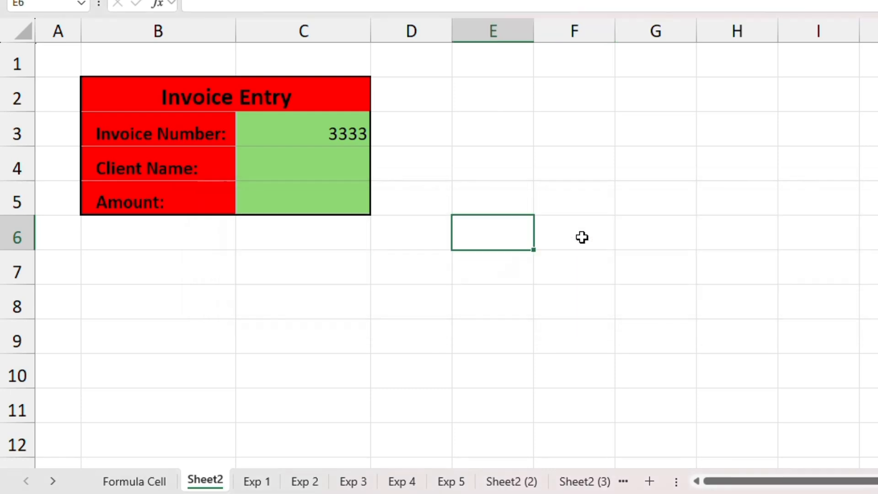
key("Right")
key("Down")
key("Down")
key("3")
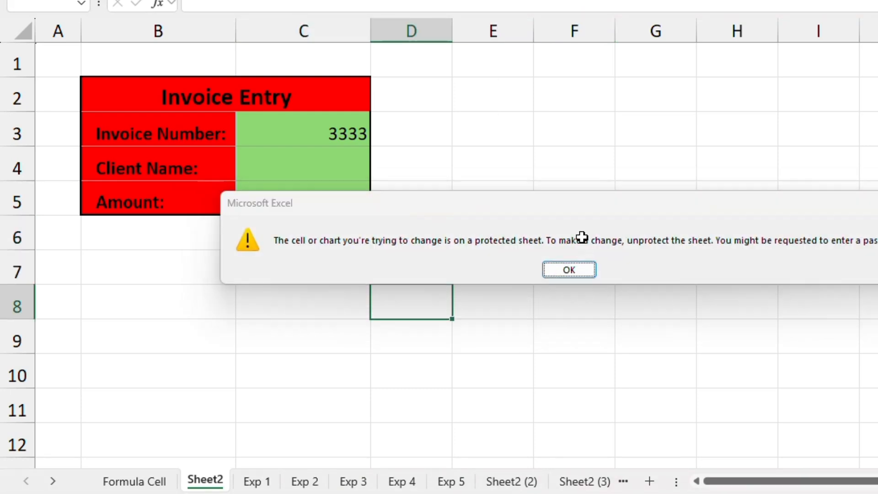
key("Return")
Select the green input cells C3:C5 and open their cell format settings
key("Left")
key("Up")
key("Up")
key("Up")
key("Up")
key("Up")
key("shift+Down")
key("shift+Down")
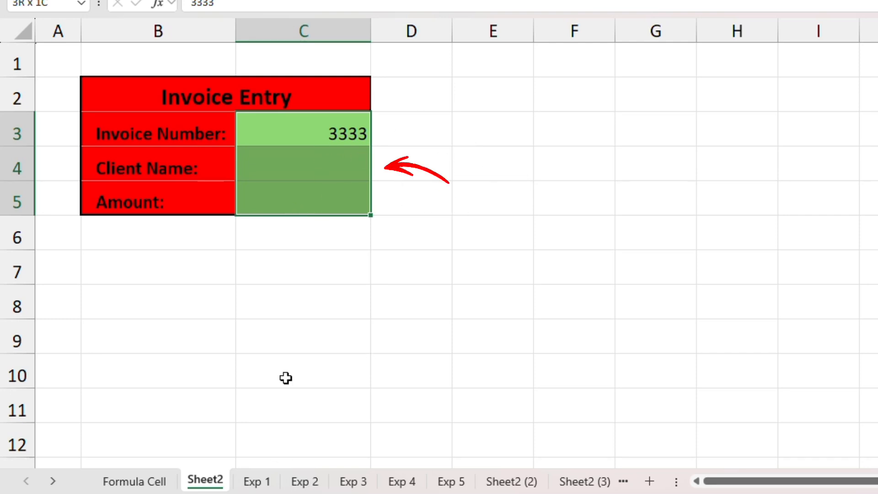
right_click(302, 135)
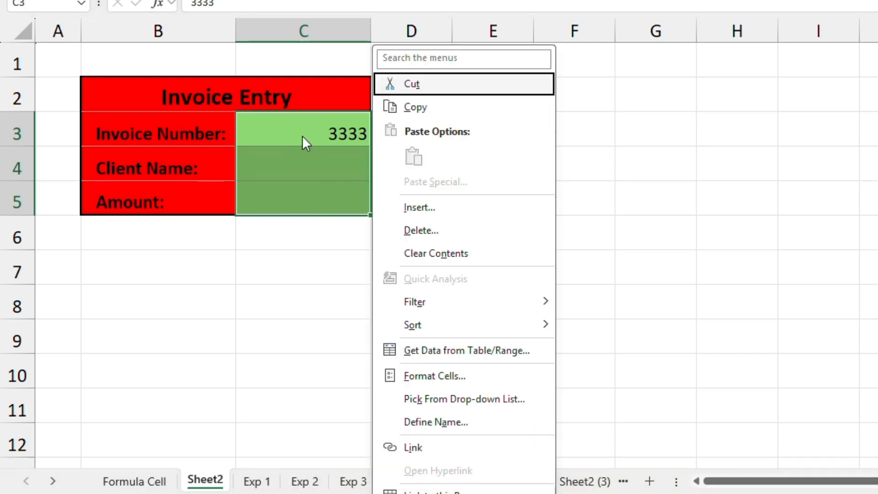
left_click(435, 377)
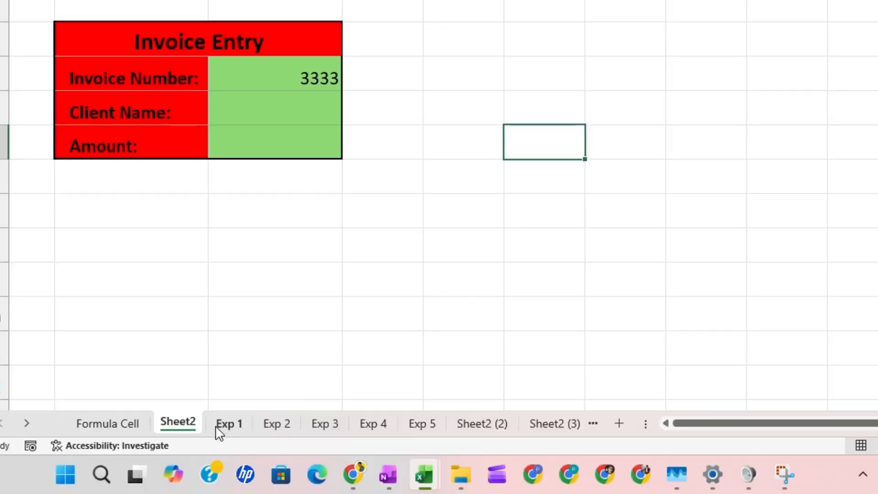
Review the example entry forms on sheets Exp 1 through Exp 5
left_click(227, 424)
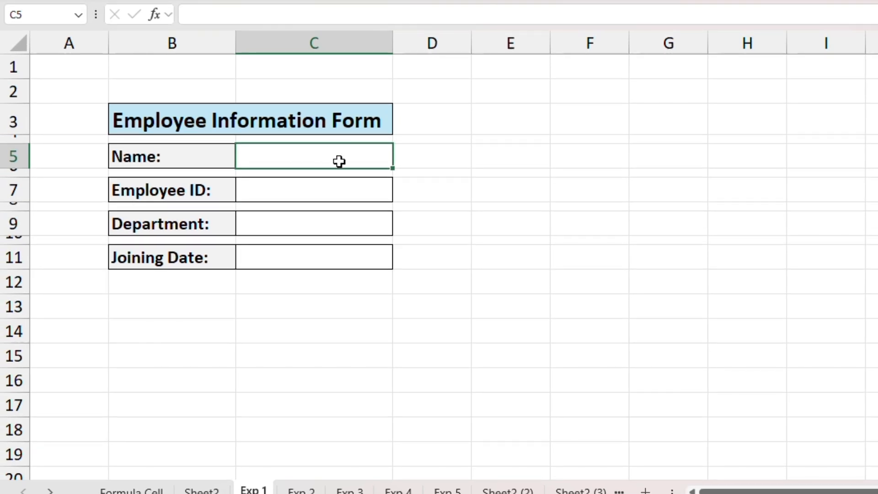
left_click(301, 490)
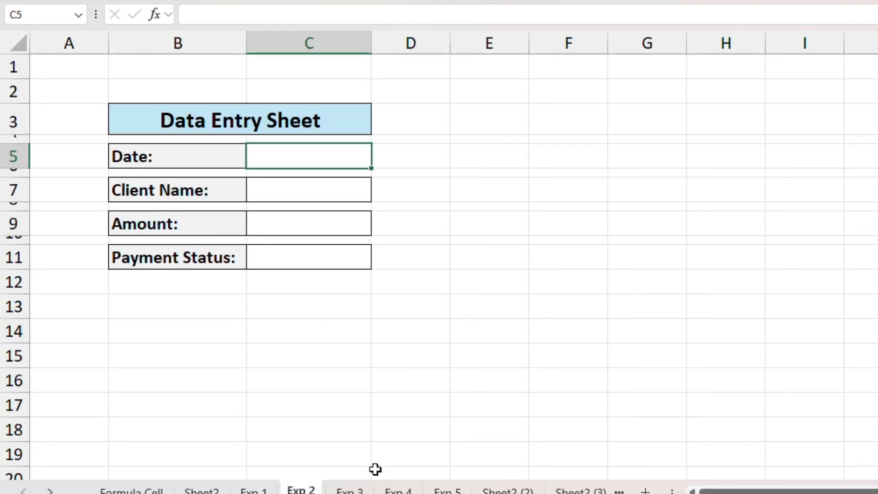
left_click(350, 490)
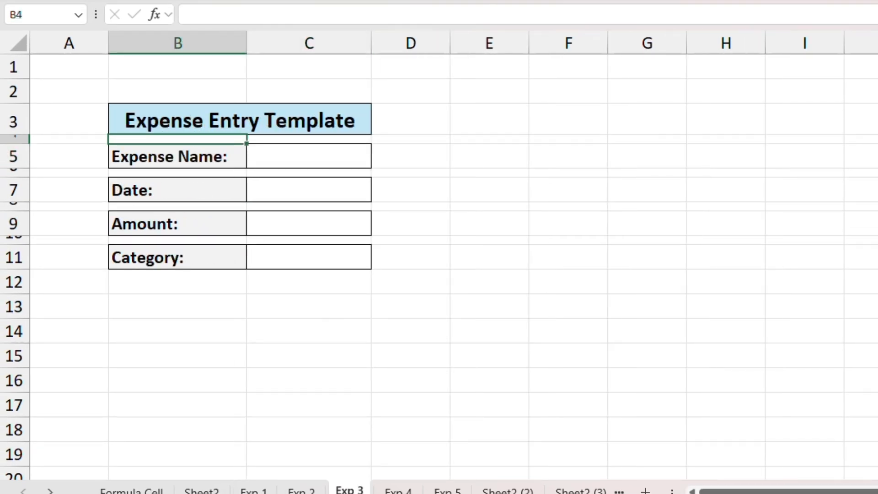
left_click(398, 491)
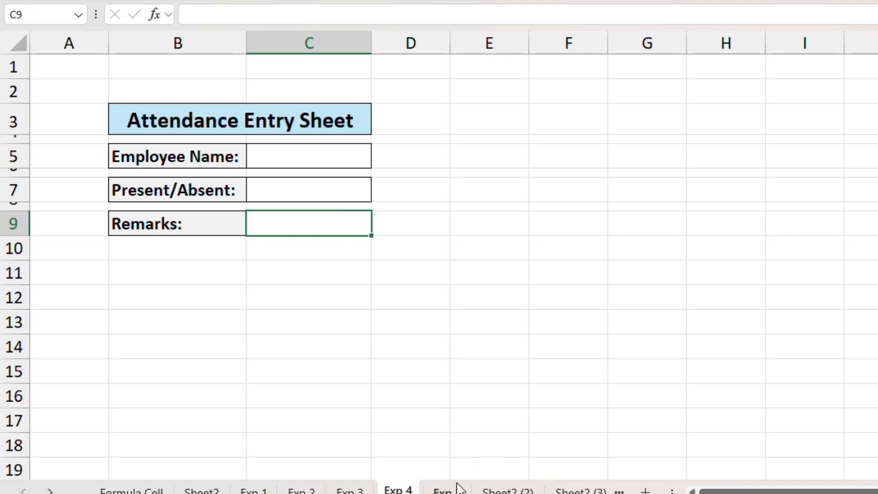
left_click(444, 491)
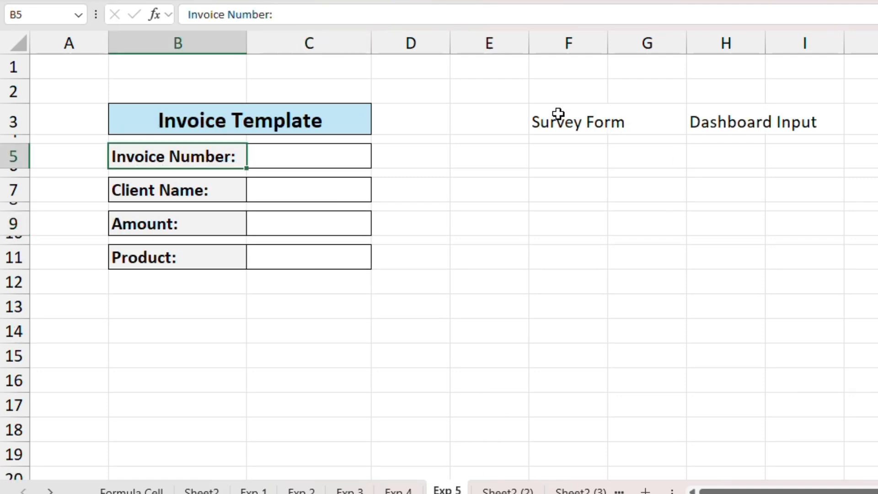
Switch to the To Do List Template workbook and try to edit the Completed count formula
key("alt+Tab")
key("alt+Tab")
key("alt+Tab")
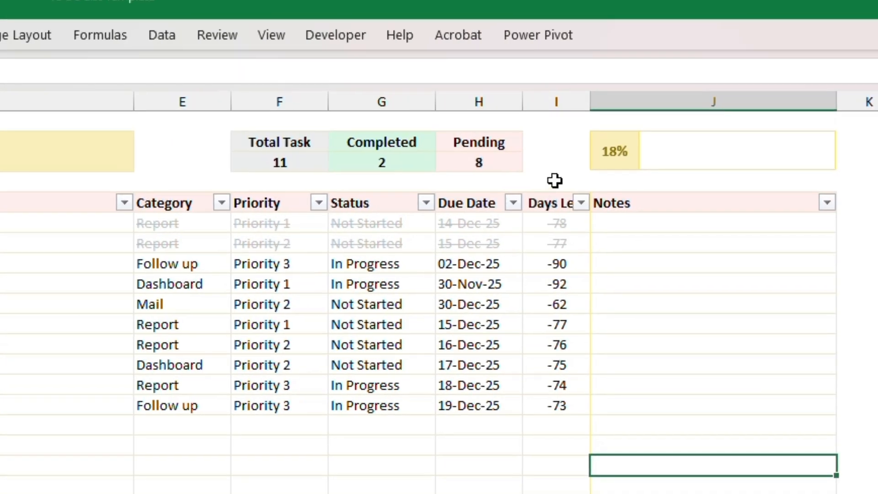
left_click(597, 153)
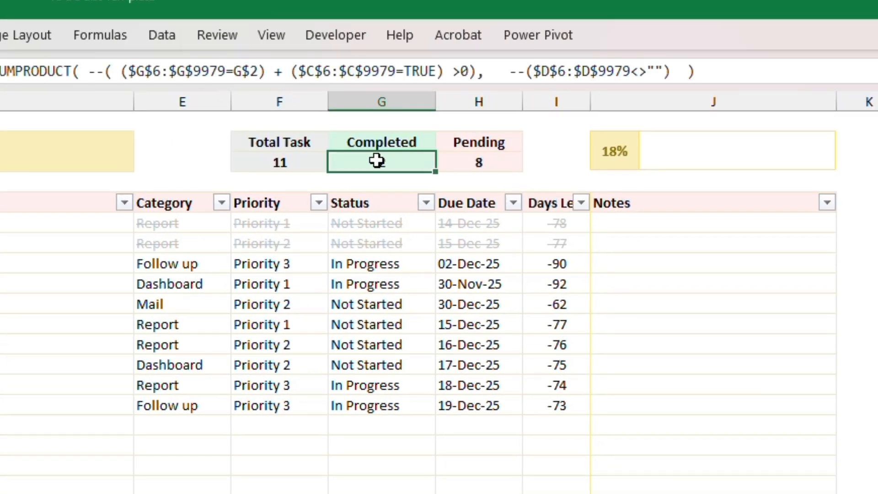
double_click(378, 162)
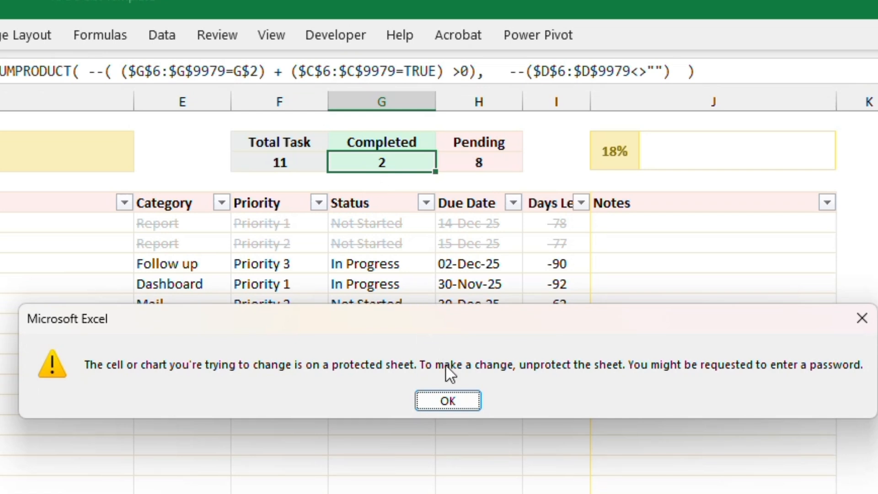
left_click(448, 401)
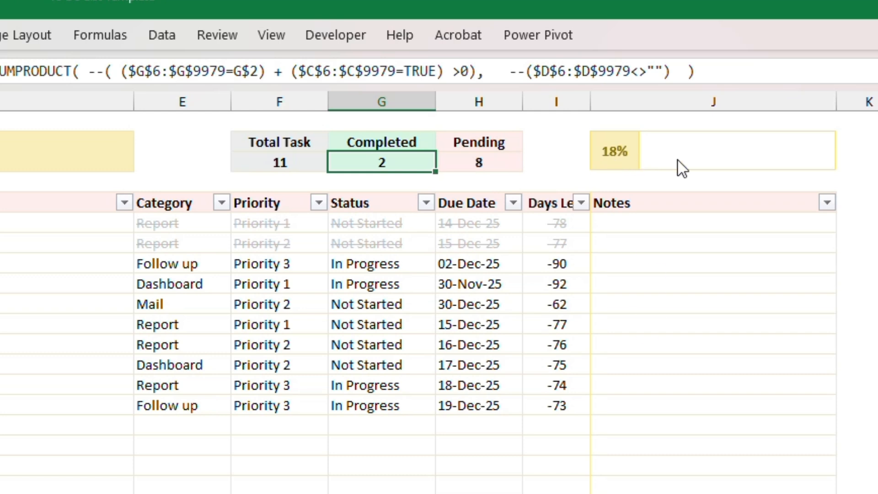
Test entering "Task" in the first blank task cell, D16, and clear the entry
left_click(28, 425)
type("task")
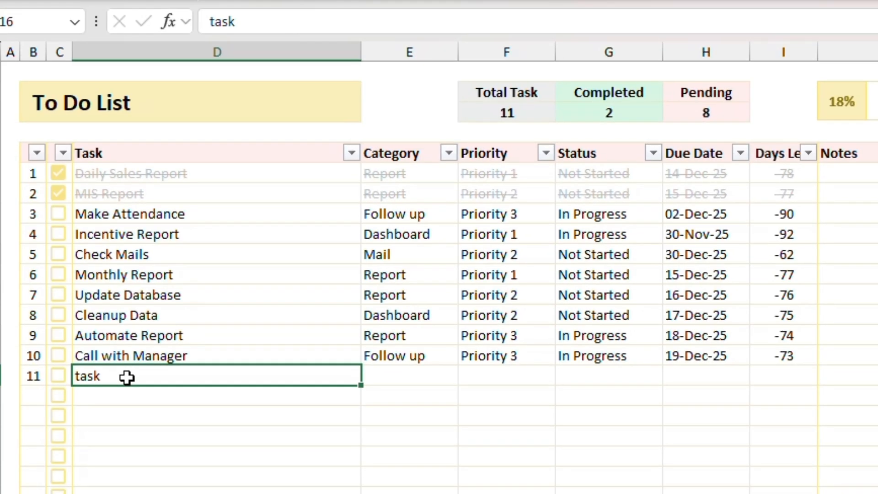
key("Delete")
type("Task")
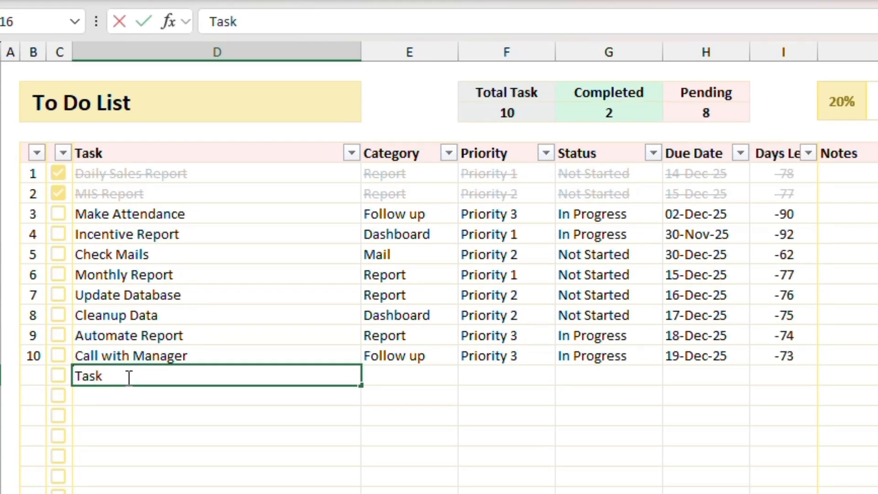
key("Return")
left_click(127, 377)
key("Delete")
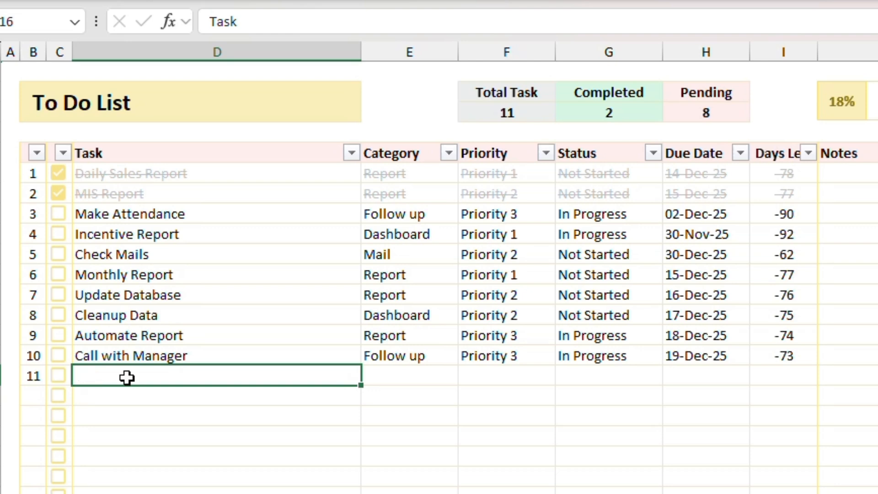
key("Tab")
key("Tab")
key("shift+Tab")
key("Tab")
key("Tab")
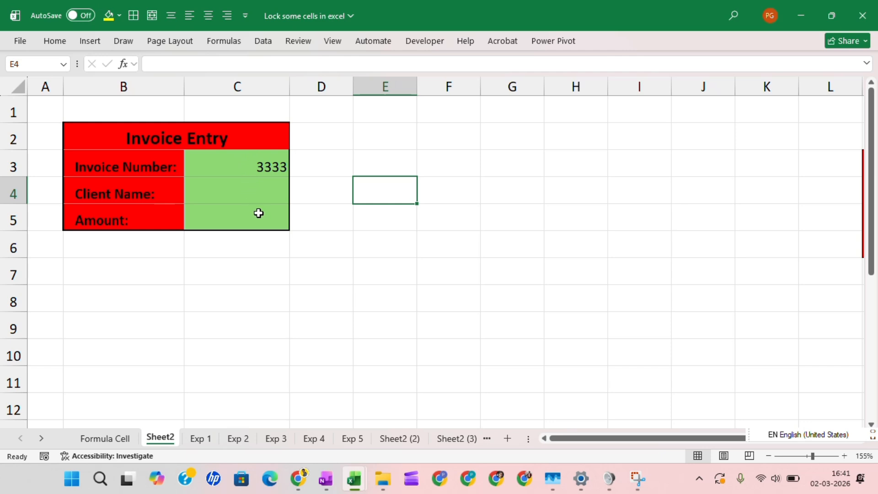
Set up a Find by format on Sheet2 for cells whose Locked protection is cleared
left_click(498, 247)
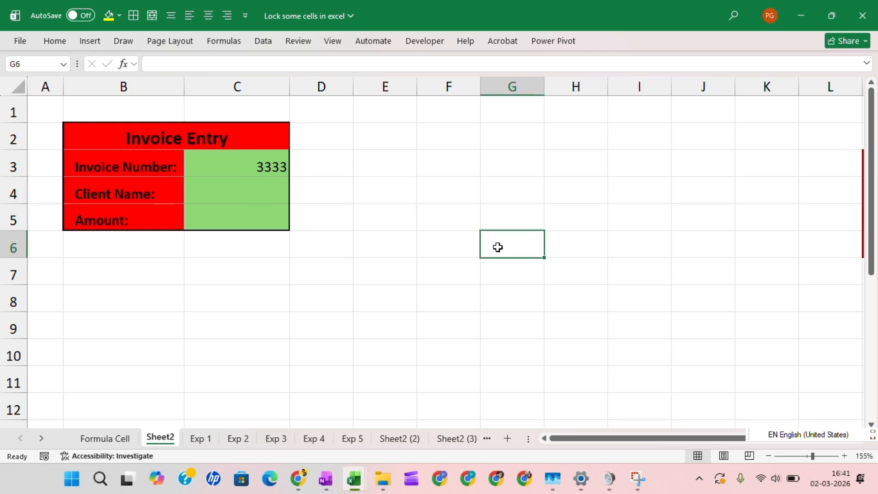
key("ctrl+f")
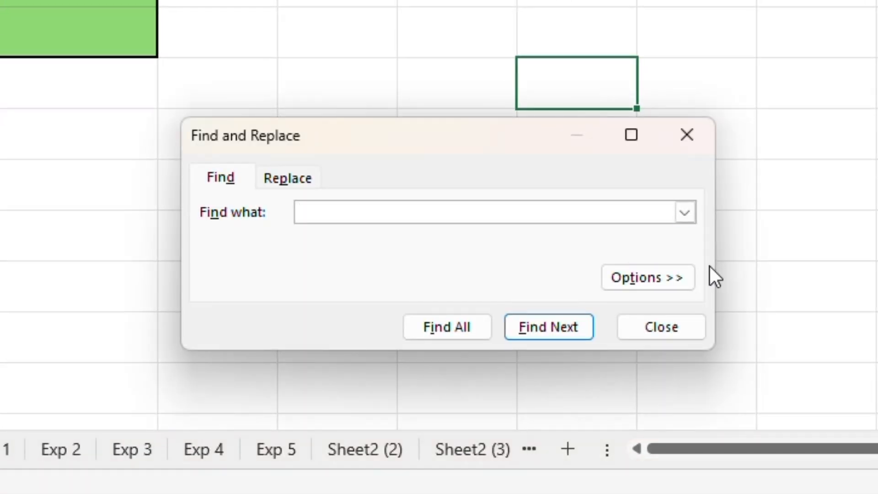
left_click(659, 278)
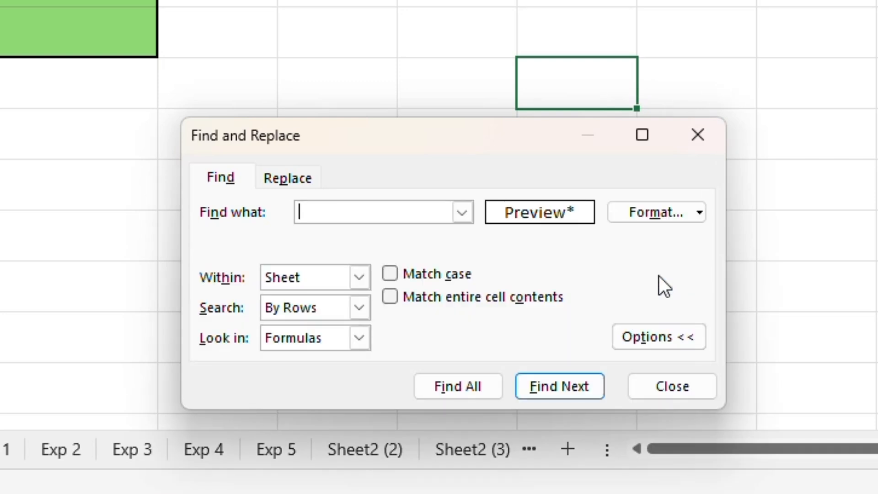
left_click(667, 222)
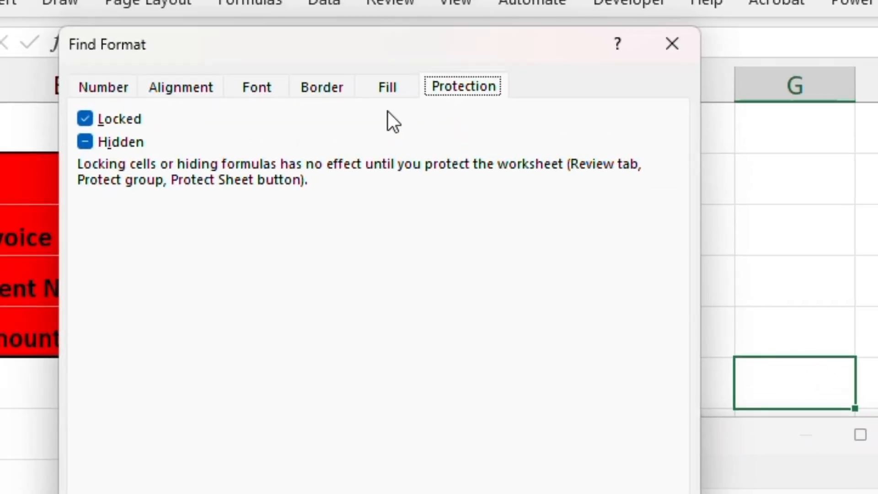
left_click(99, 122)
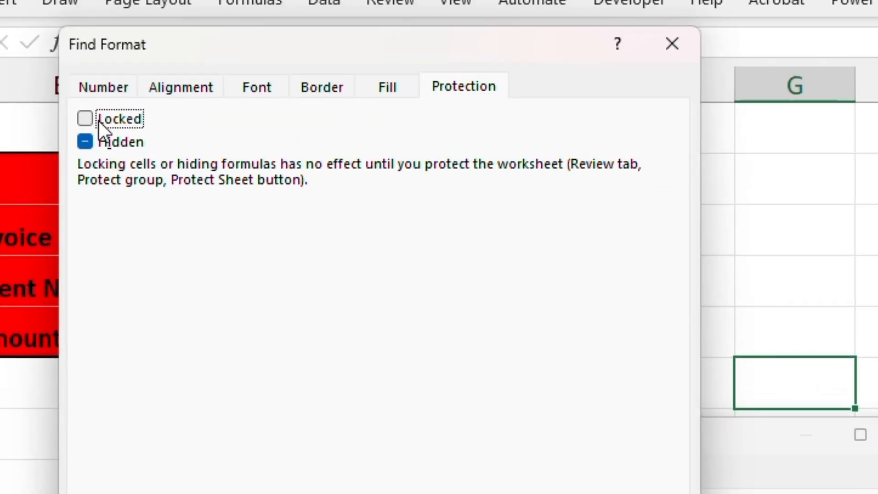
left_click(483, 364)
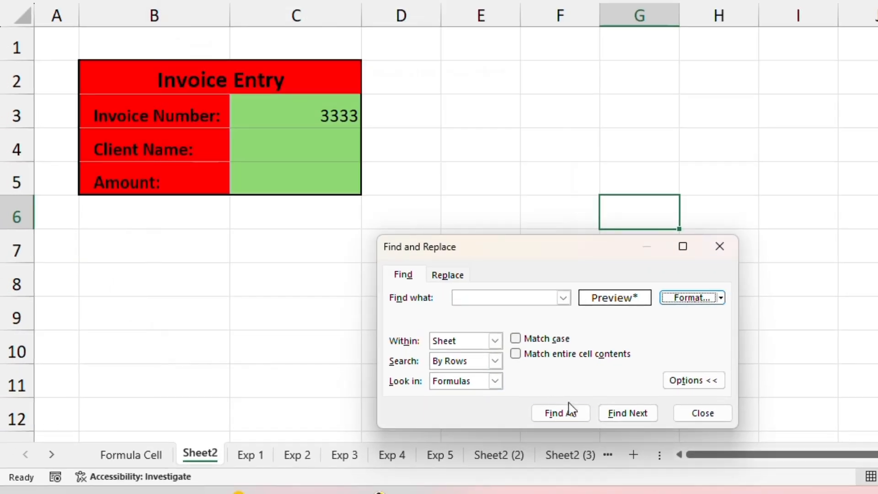
Cycle through the unlocked cells on Sheet2 with Find Next and return to the "Lock some cells in excel" workbook
left_click(613, 414)
left_click(627, 415)
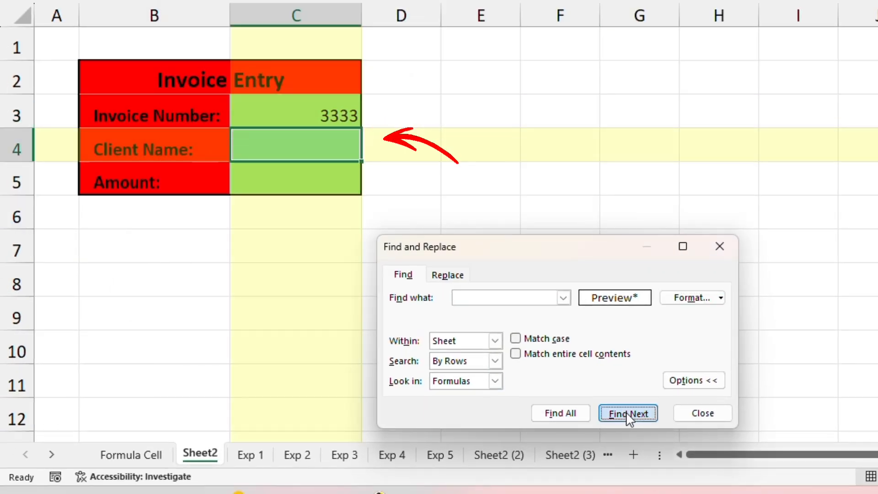
left_click(627, 415)
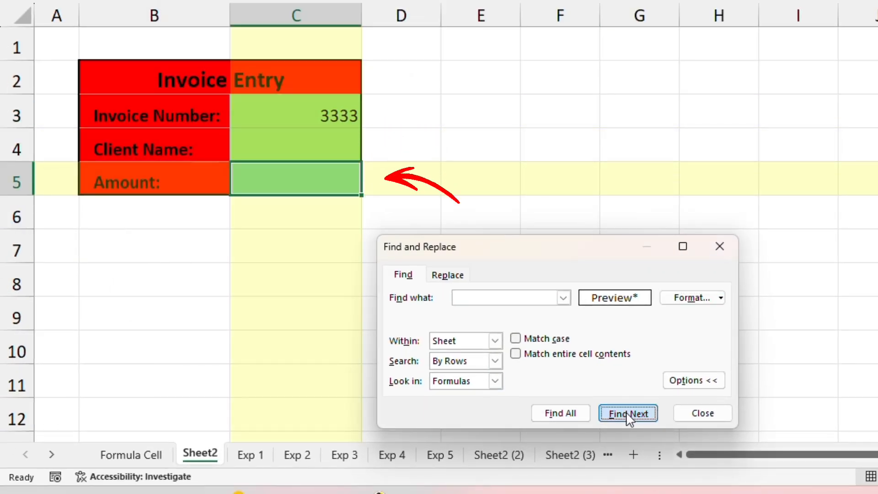
left_click(628, 414)
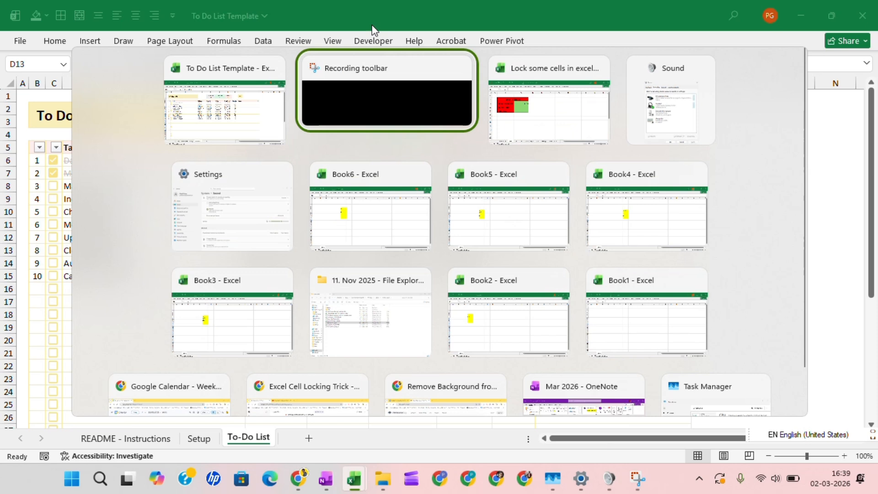
key("alt+Tab")
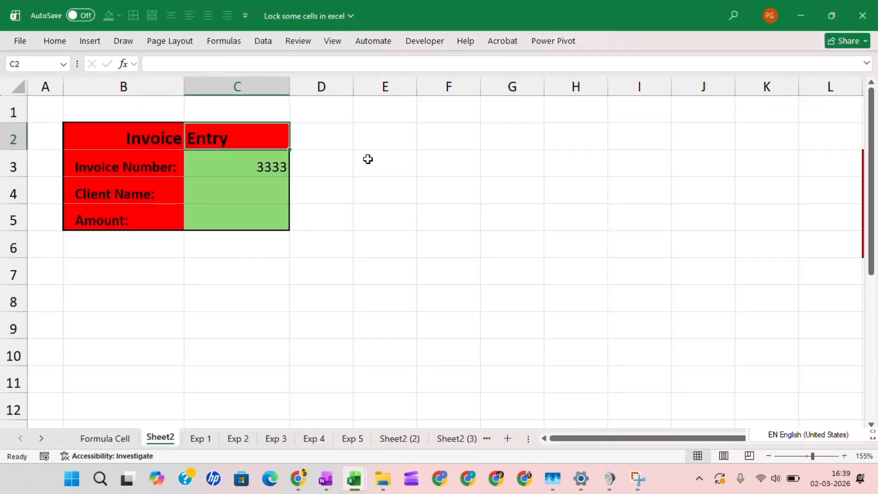
Select the invoice number entry cell and the label cells in B3:B5 on Sheet2 to check which are selectable
left_click(221, 162)
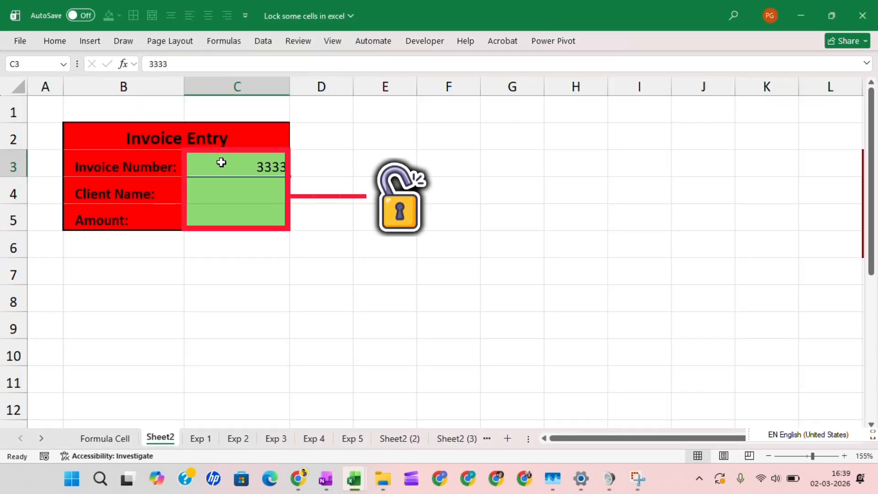
key("Left")
left_click(125, 194)
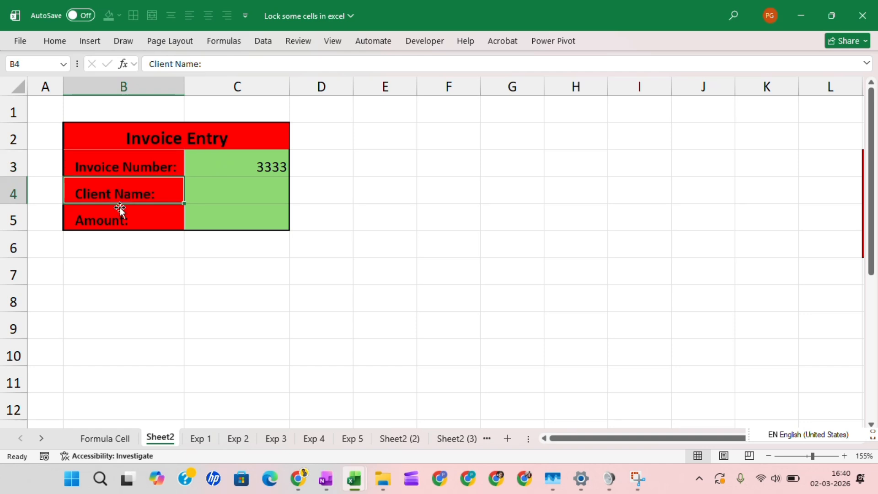
left_click(112, 223)
left_click(113, 273)
left_click(132, 220)
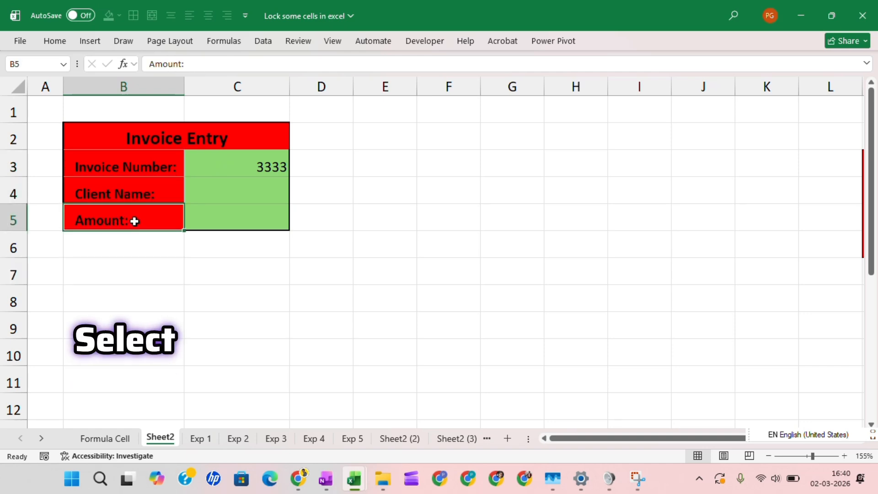
left_click(177, 189)
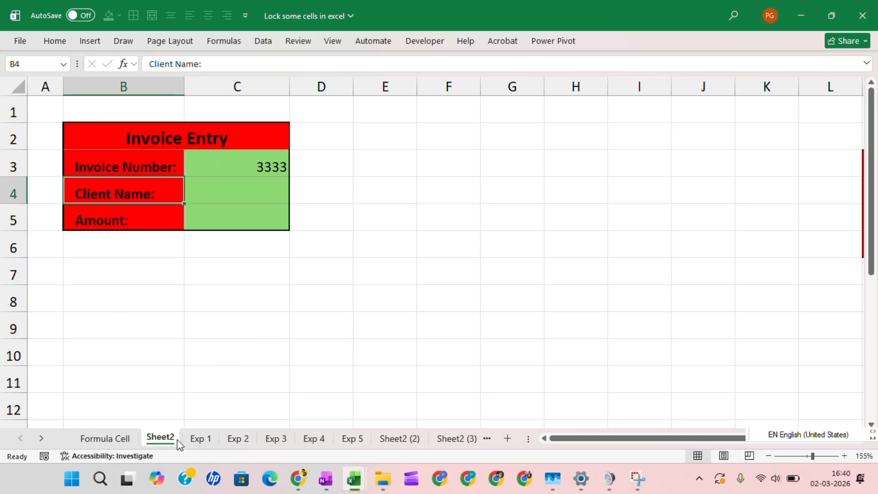
Unprotect Sheet2 and protect it again without a password, disallowing Select locked cells and keeping Select unlocked cells allowed
right_click(166, 438)
left_click(231, 331)
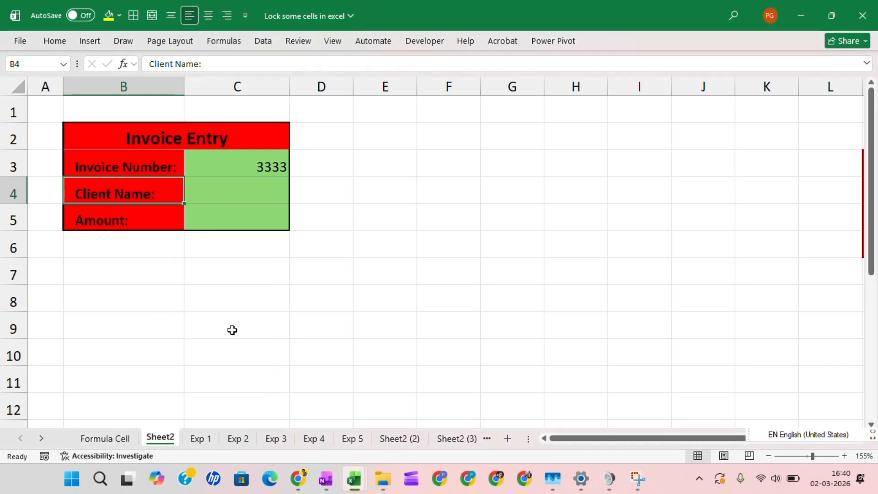
right_click(167, 439)
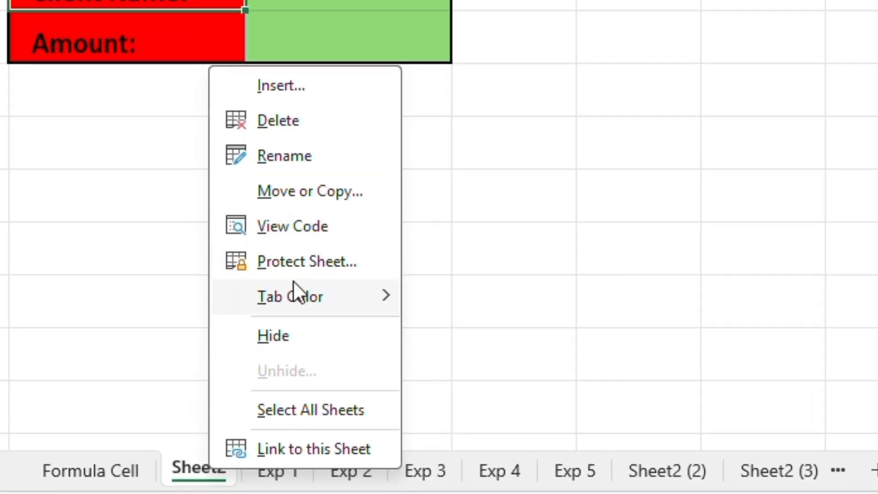
left_click(215, 331)
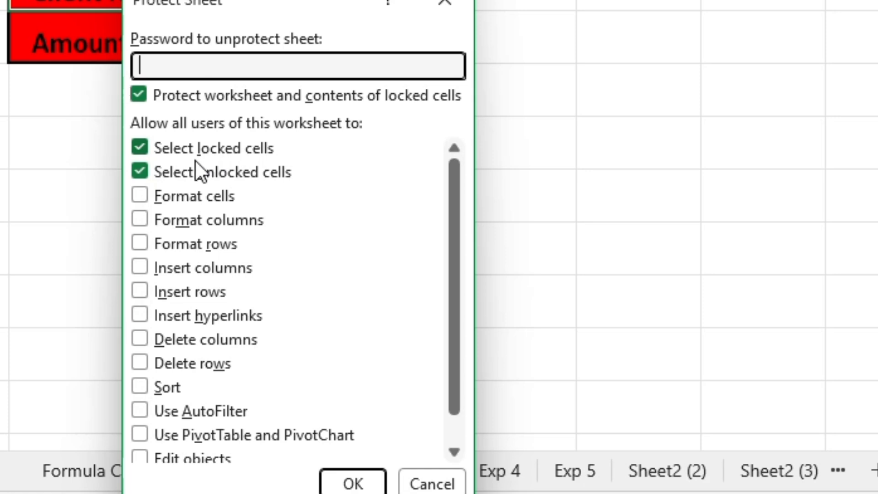
left_click(139, 151)
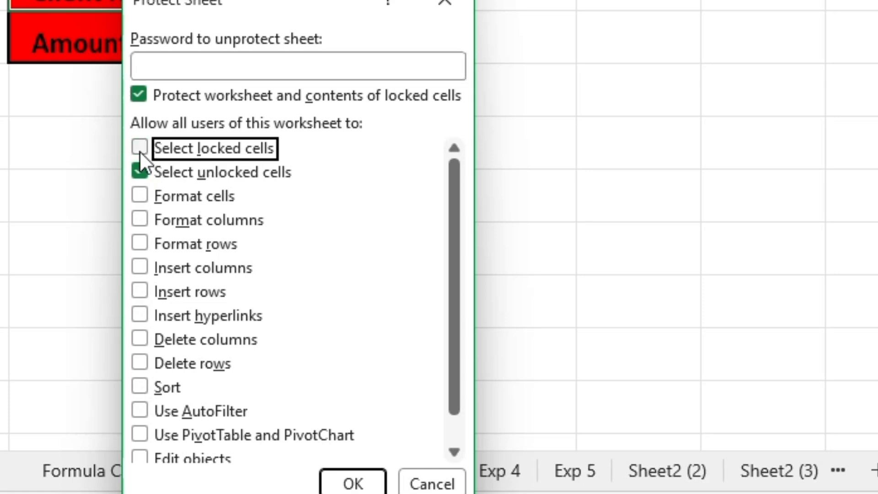
left_click(352, 478)
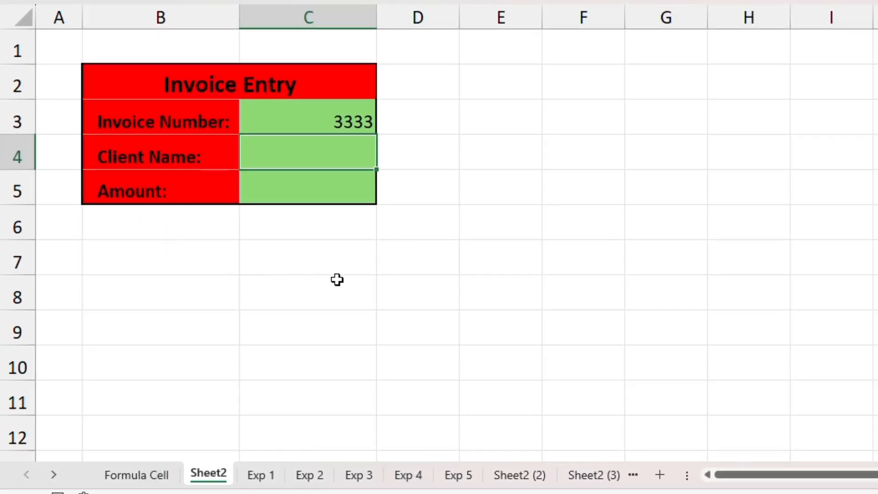
Test selecting the green entry cells C3, C4 and C5 on Sheet2
left_click(314, 122)
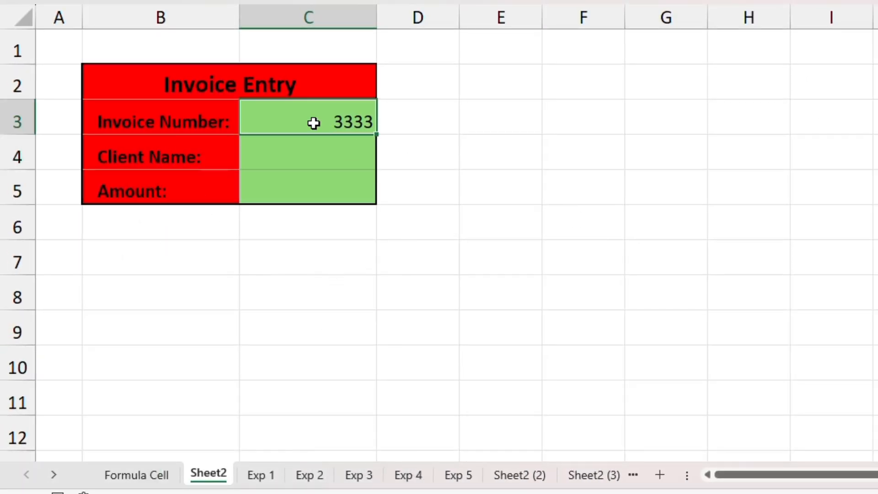
left_click(308, 156)
left_click(301, 185)
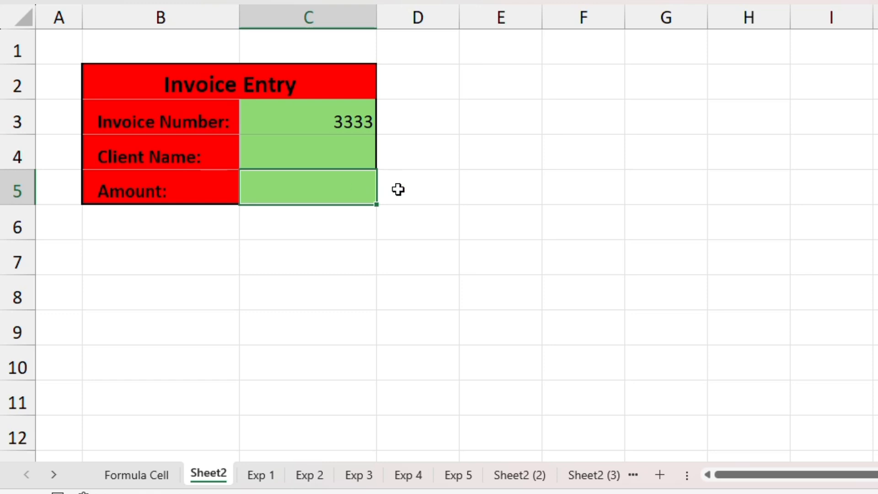
key("Return")
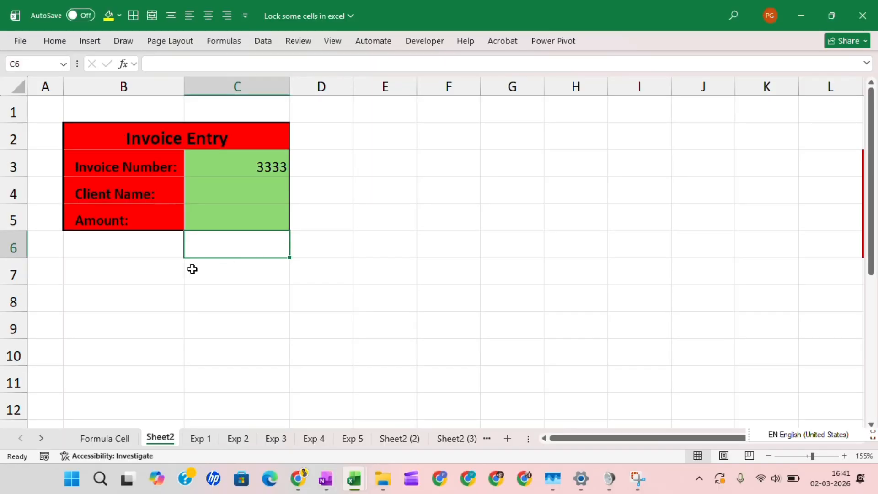
Switch to the To Do List Template workbook and review the Protect Sheet permissions for the To-Do List sheet, then cancel
key("alt+Tab")
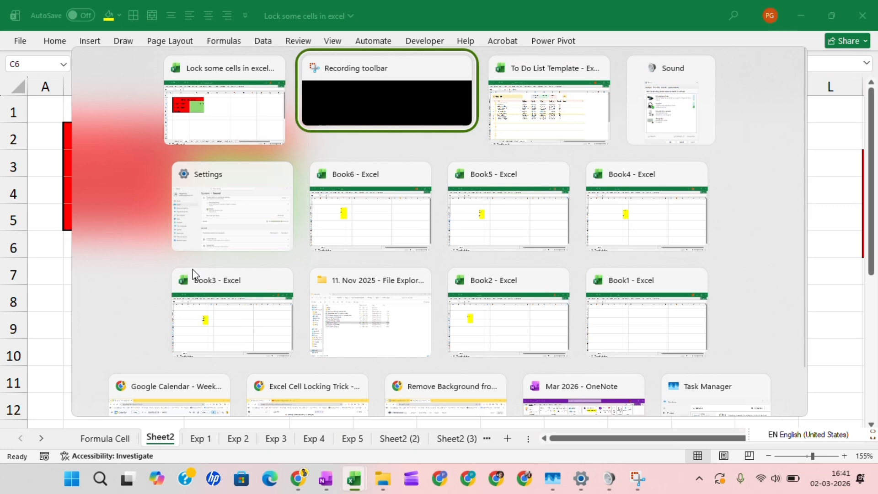
key("alt+Tab")
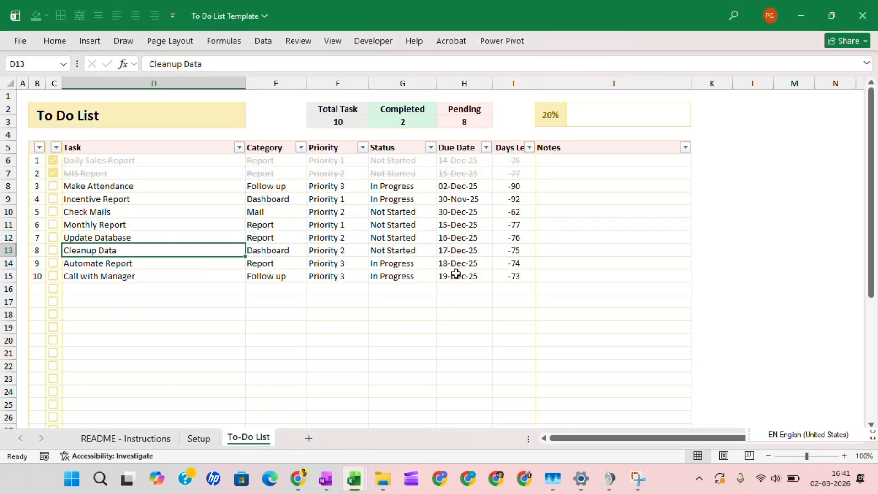
right_click(247, 436)
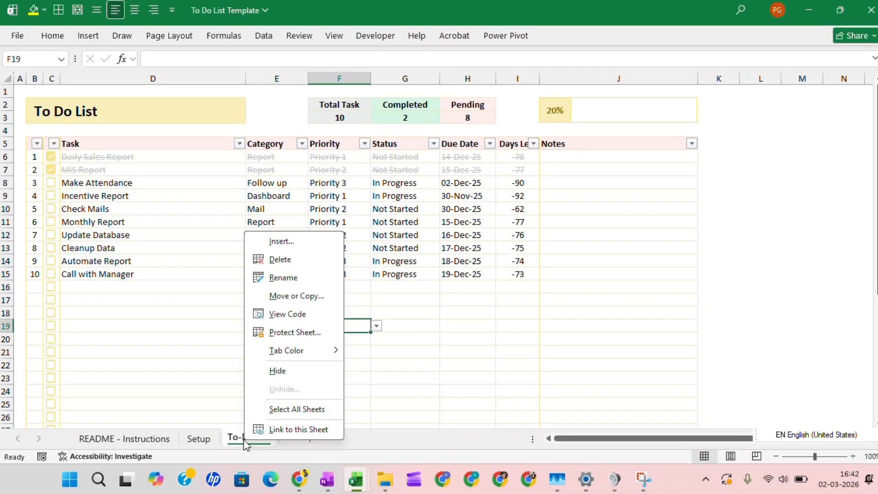
left_click(290, 332)
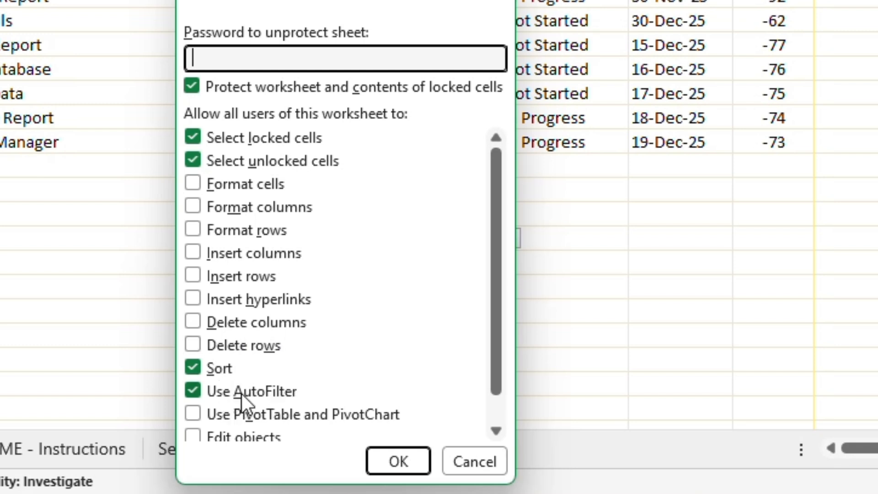
left_click_drag(491, 300, 482, 408)
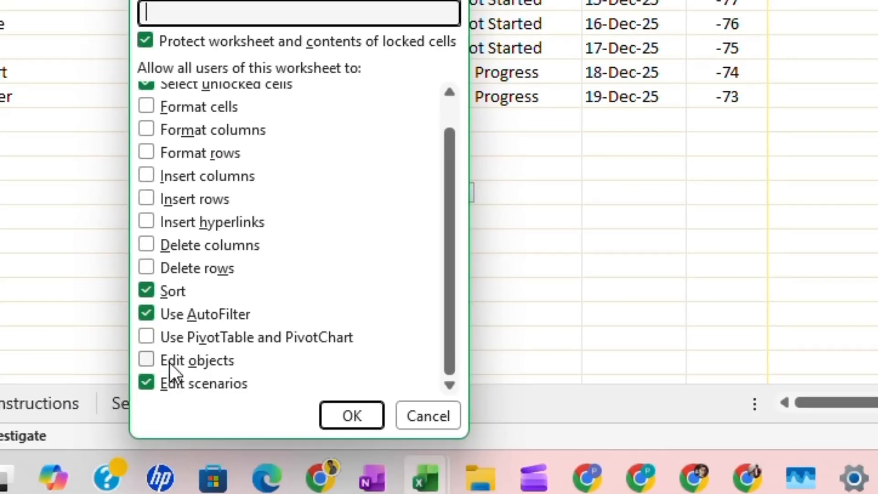
left_click(419, 416)
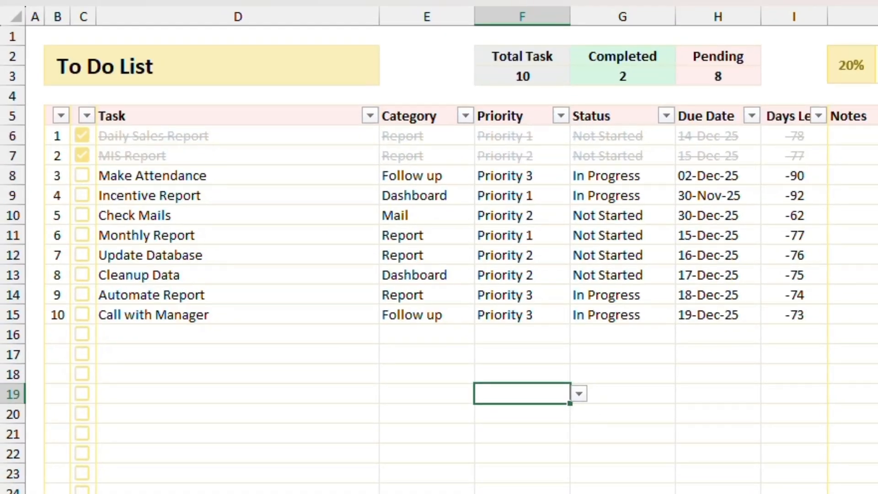
Switch to the Formula Cell sheet of the "Lock some cells in excel" workbook and unprotect it
key("alt+Tab")
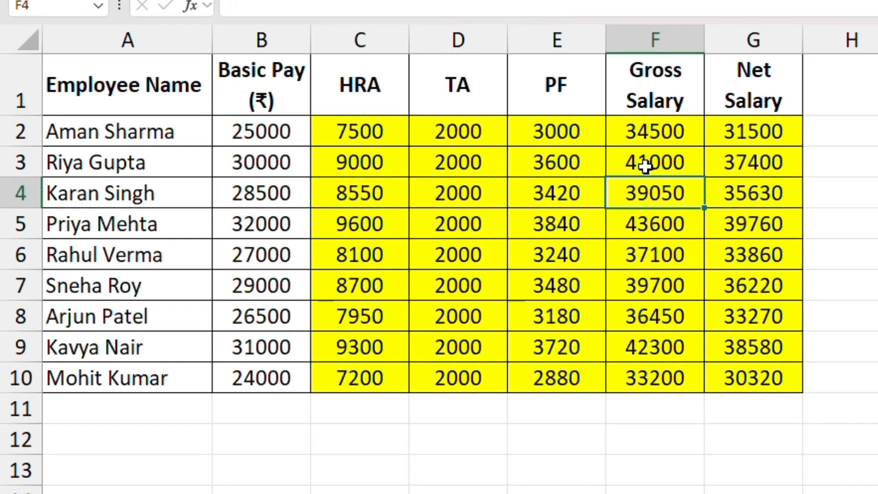
left_click(647, 166)
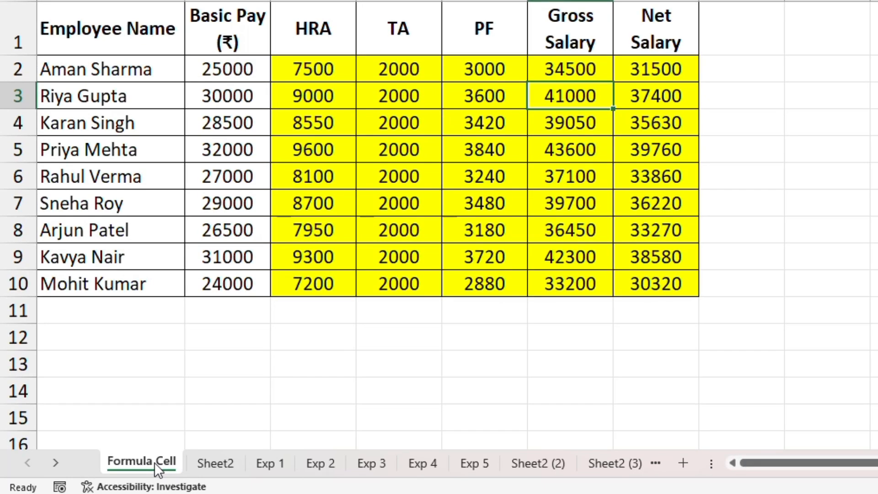
right_click(153, 462)
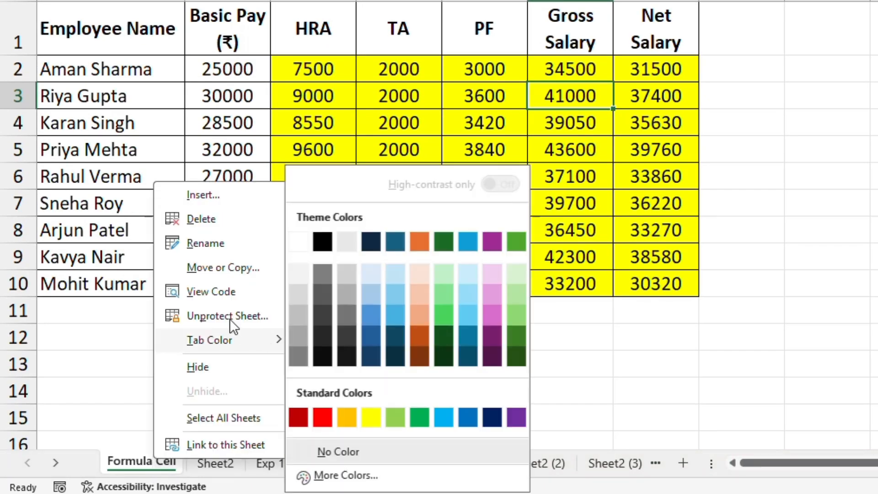
left_click(230, 319)
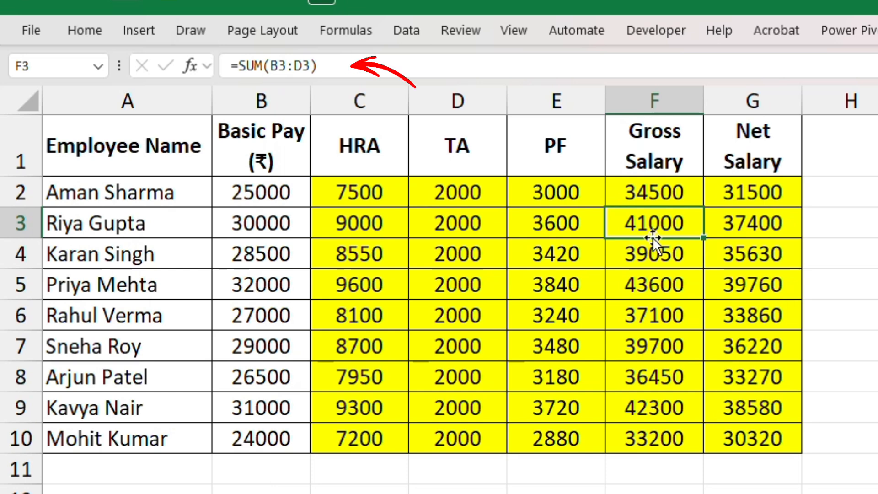
Examine the formulas in the Gross Salary and Net Salary cells without changing them
key("Up")
key("Down")
key("Down")
key("Right")
key("Up")
key("Up")
key("F2")
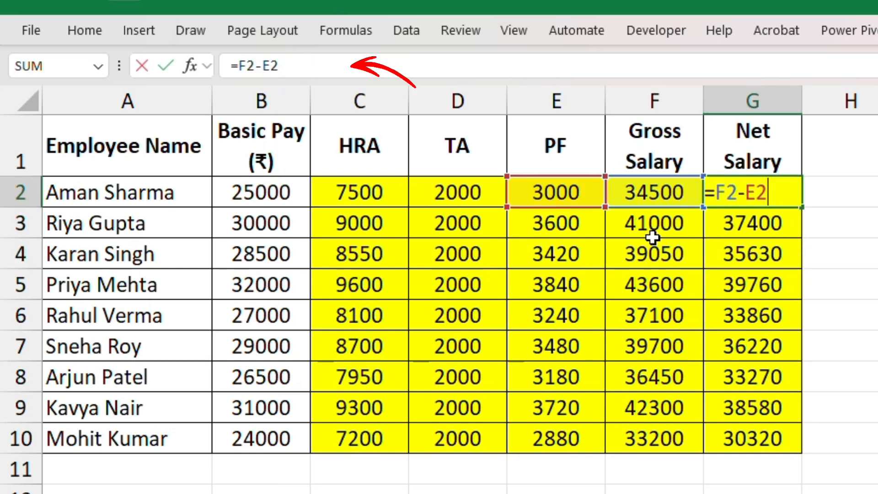
key("Return")
key("Down")
key("F2")
key("Return")
key("F2")
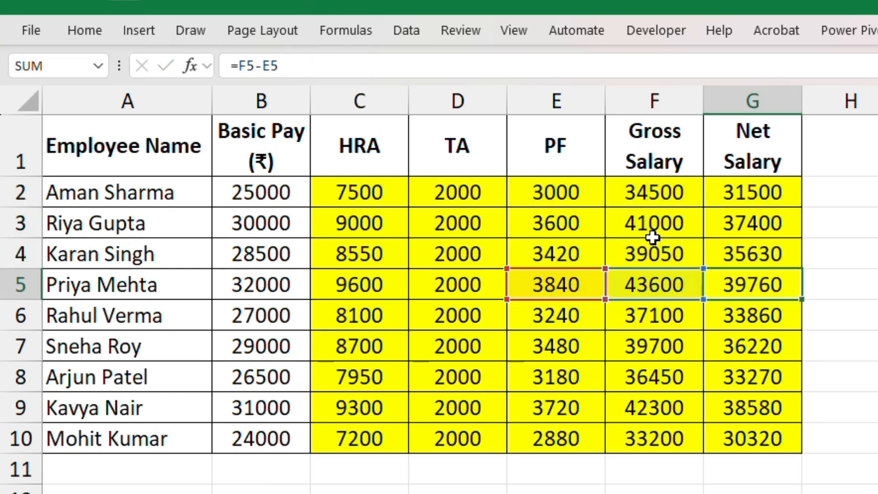
key("Escape")
Apply the Locked and Hidden protection options to the yellow salary formula cells C2:G10
key("Left")
key("Left")
key("Left")
key("Up")
key("Left")
key("Up")
key("Up")
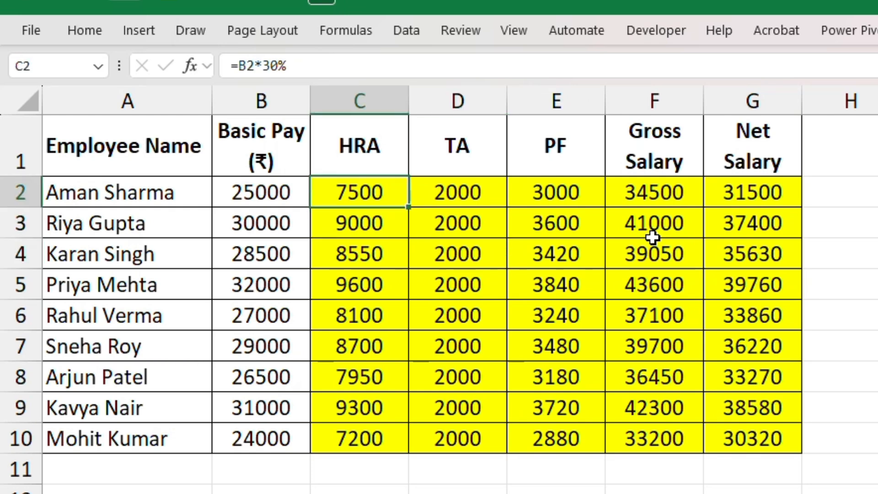
key("ctrl+shift+Down")
key("ctrl+shift+Right")
right_click(515, 263)
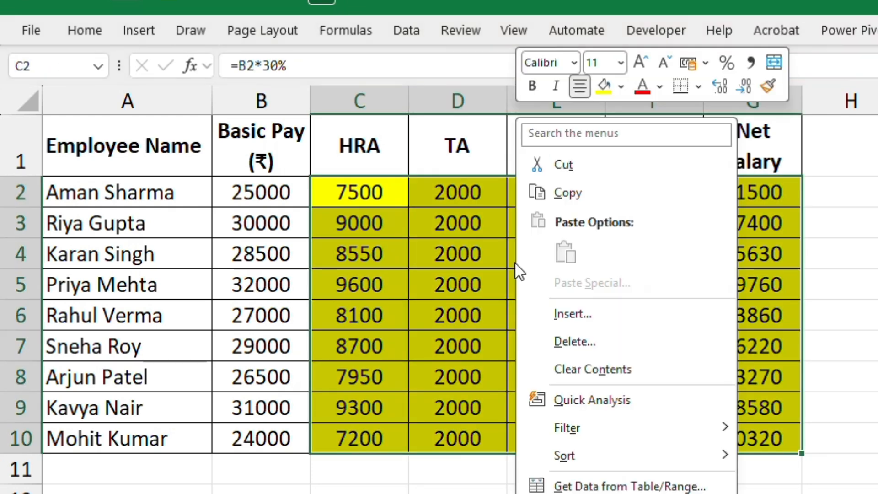
key("Escape")
key("ctrl+1")
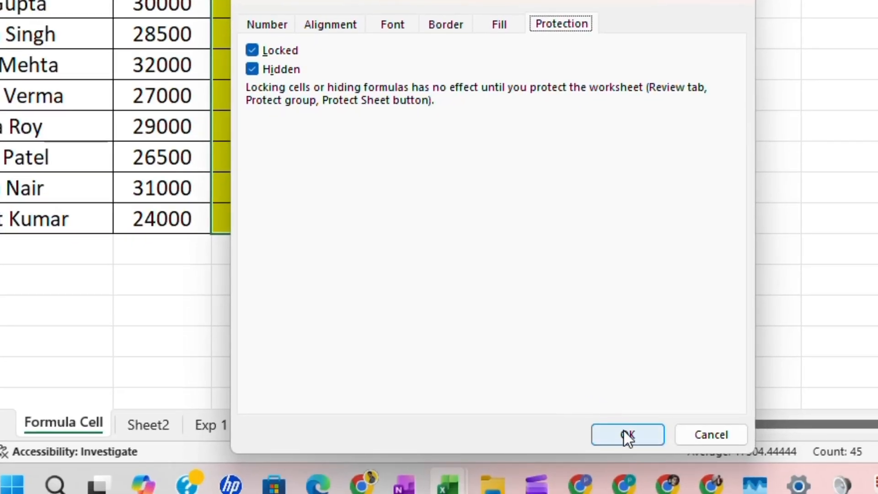
left_click(627, 436)
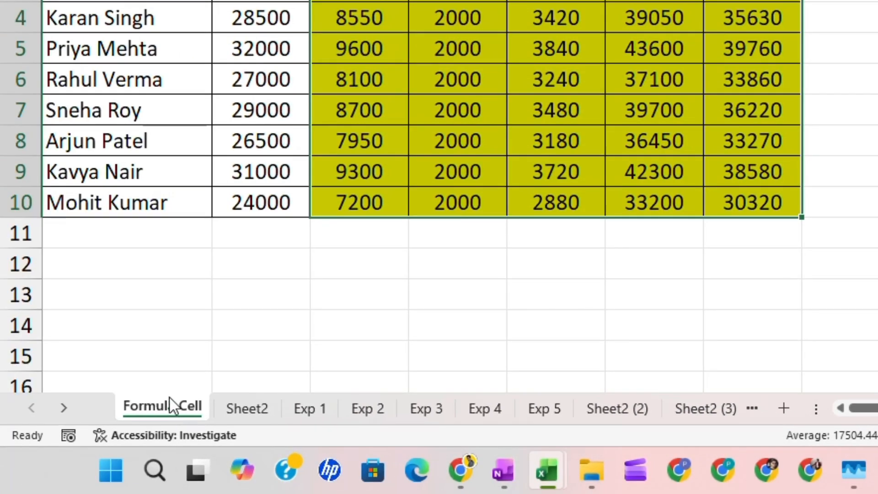
Protect the Formula Cell sheet without a password, allowing only selection of locked and unlocked cells
right_click(171, 405)
left_click(245, 248)
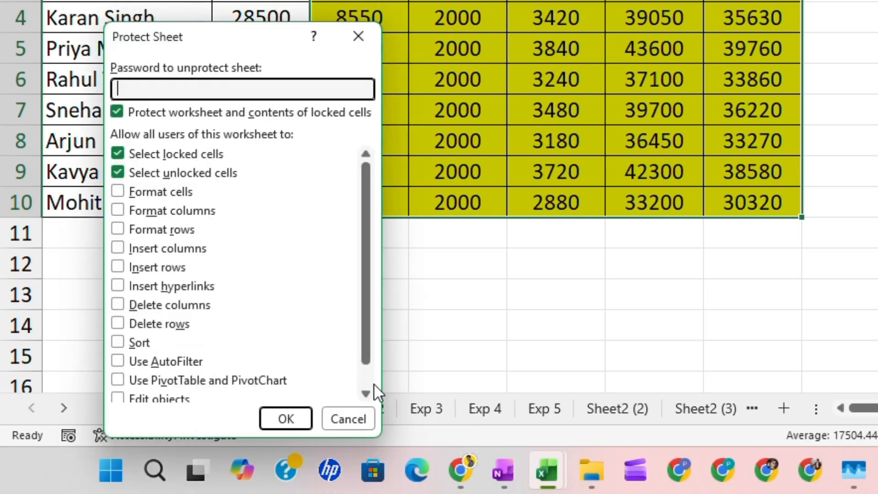
left_click(298, 414)
Step through the Net Salary and Gross Salary cells to check whether their formulas are hidden
left_click(735, 39)
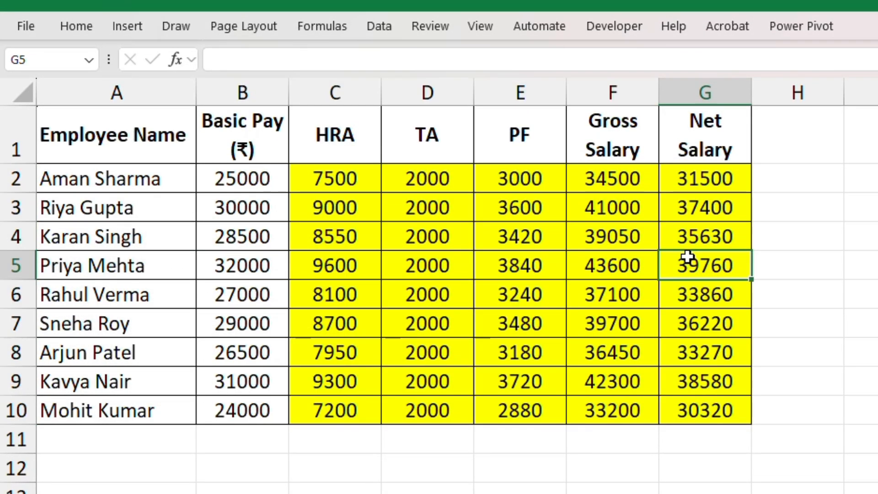
key("Up")
key("Up")
key("Up")
key("Down")
key("Down")
key("Down")
left_click(624, 265)
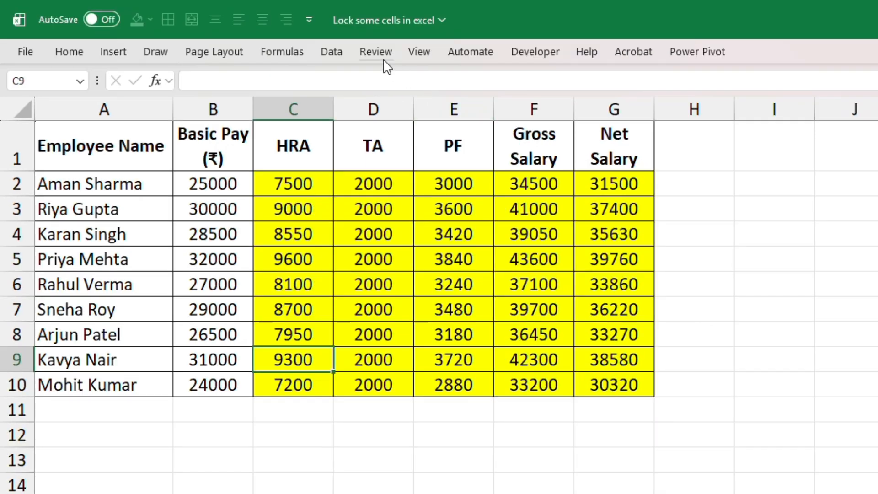
View the available sheet and workbook protection commands, then return to the salary table
left_click(430, 26)
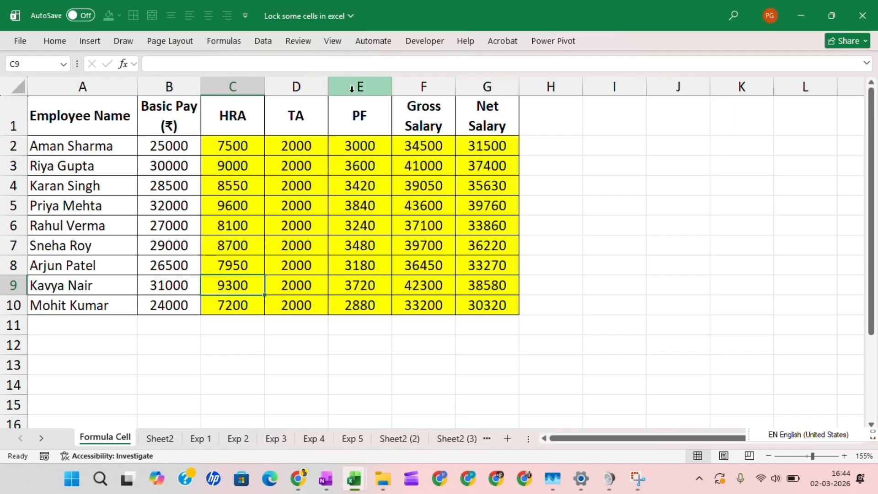
left_click(300, 41)
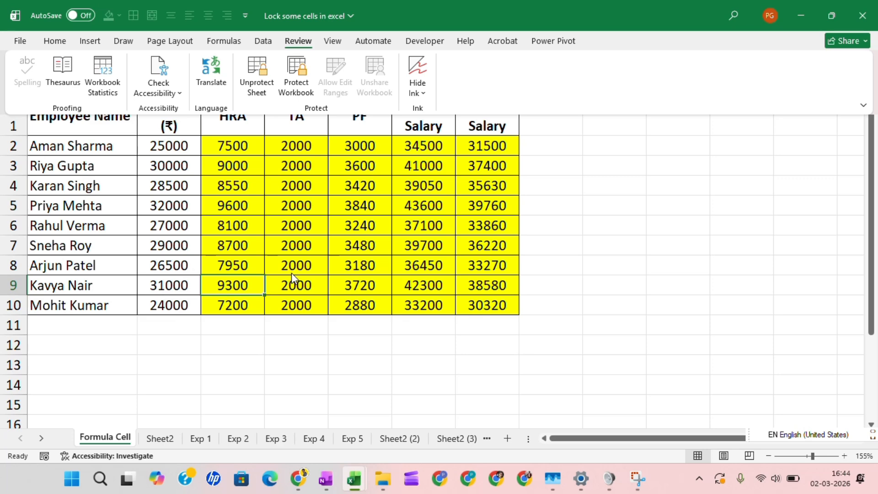
left_click(481, 209)
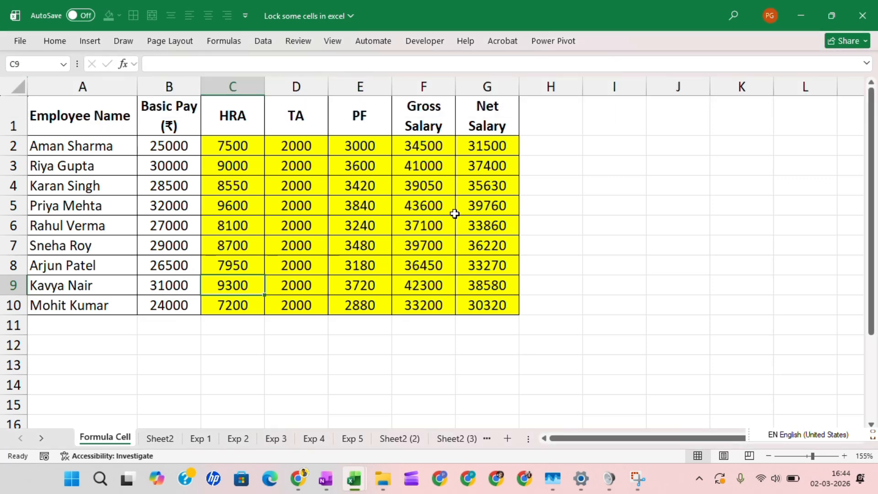
Switch to the To Do List Template workbook and browse the Task column up to the Make Attendance task in D8
key("alt+Tab")
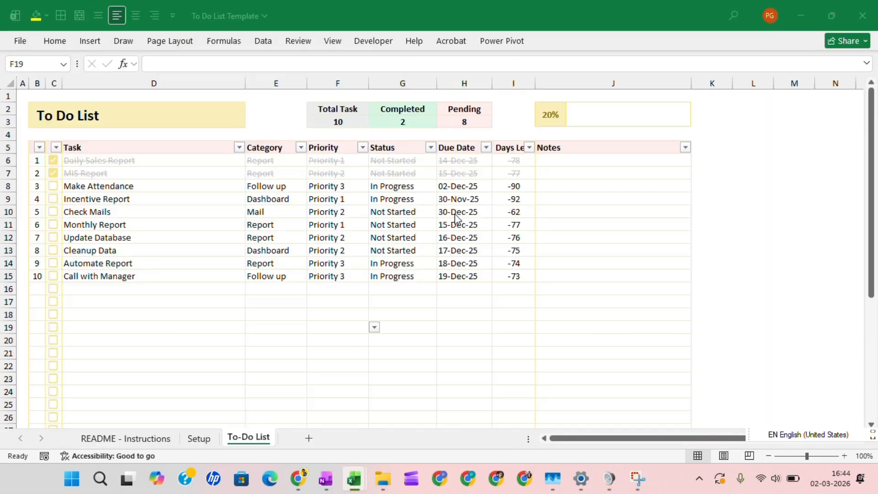
left_click(222, 340)
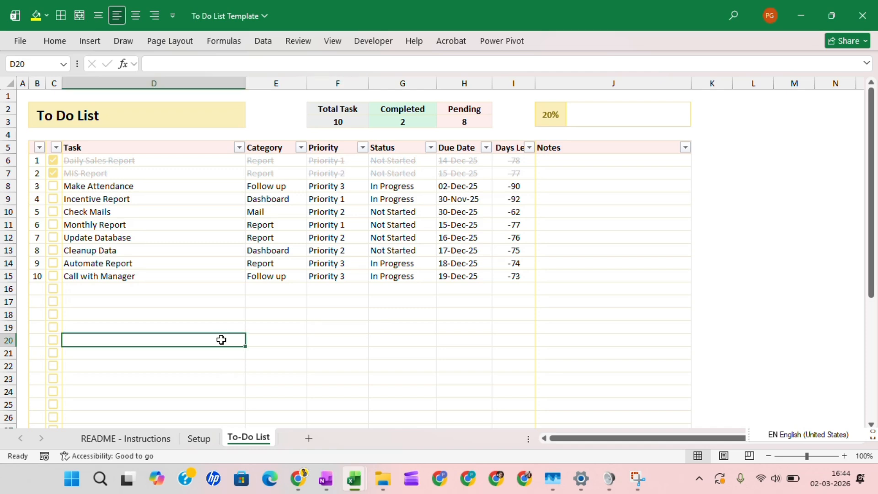
key("ctrl+Up")
key("ctrl+Up")
key("Down")
key("Down")
key("Down")
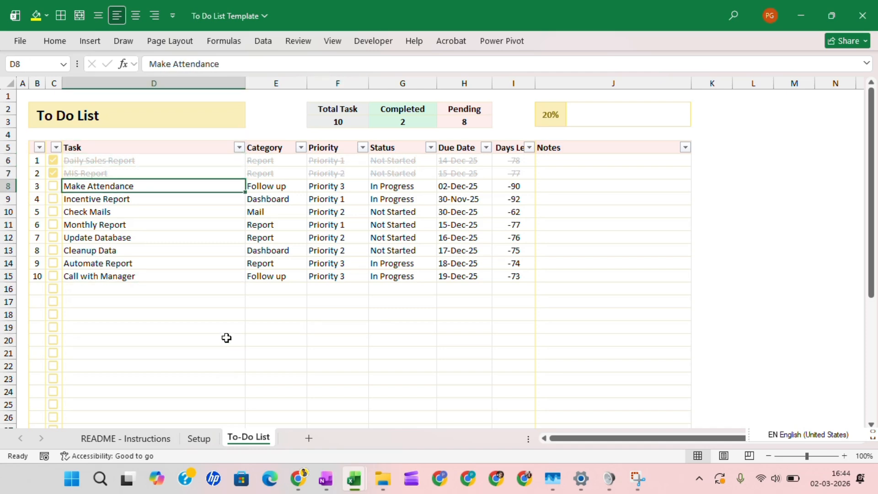